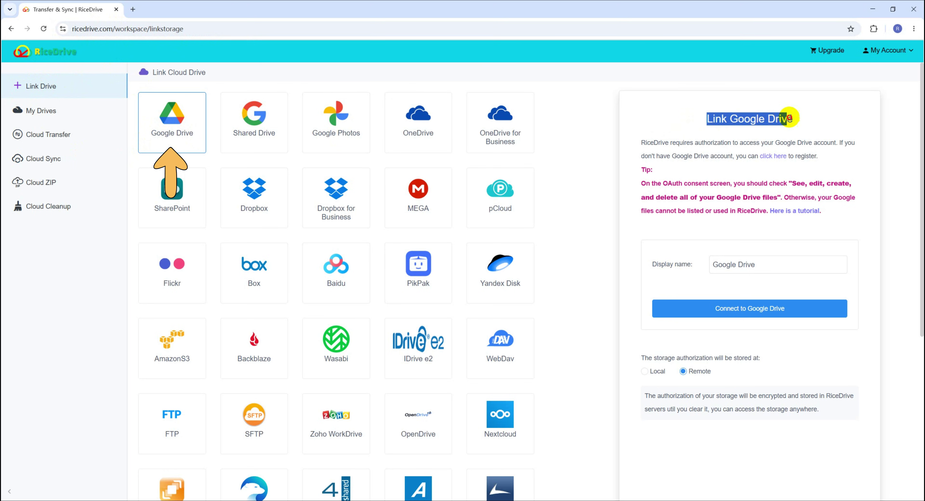
Start connecting a Google Drive account under the display name Google Drive
click(673, 119)
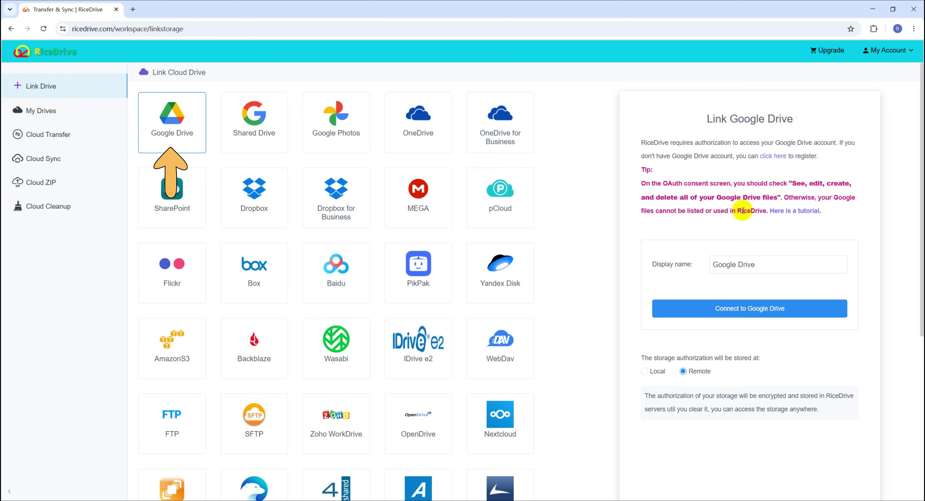
drag(758, 264, 690, 272)
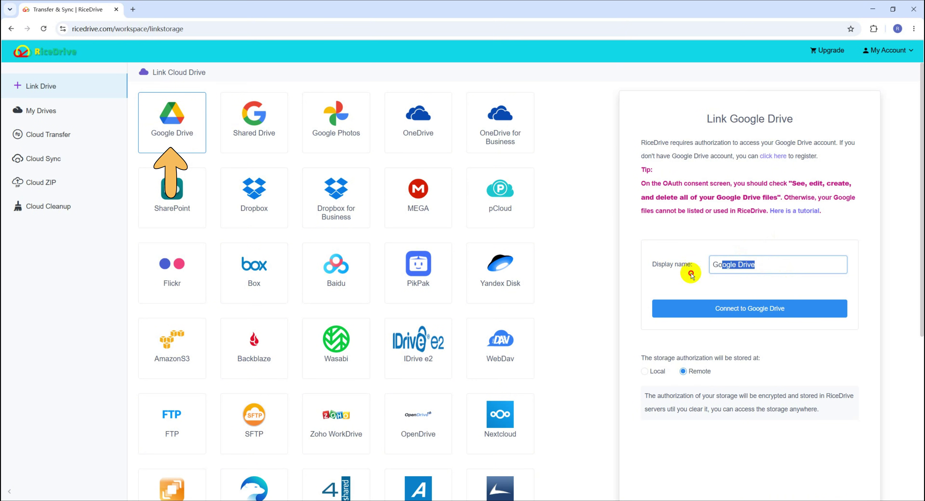
click(759, 265)
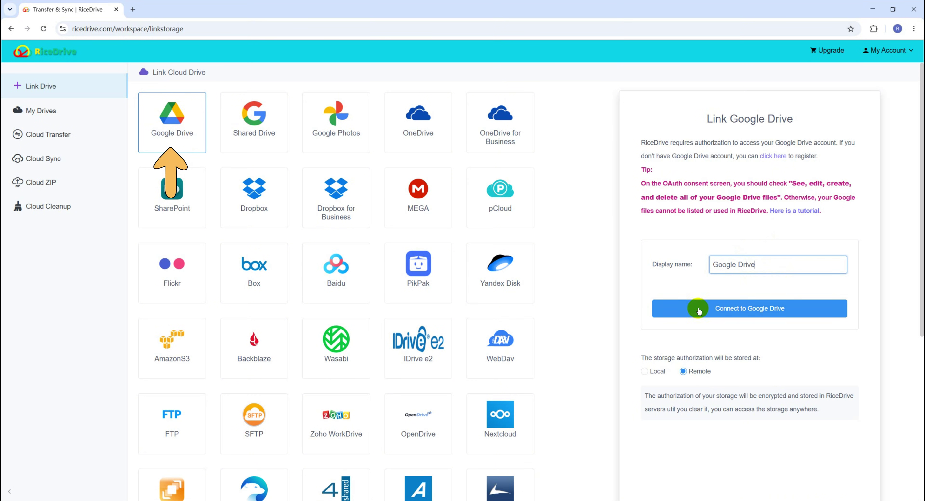
click(766, 311)
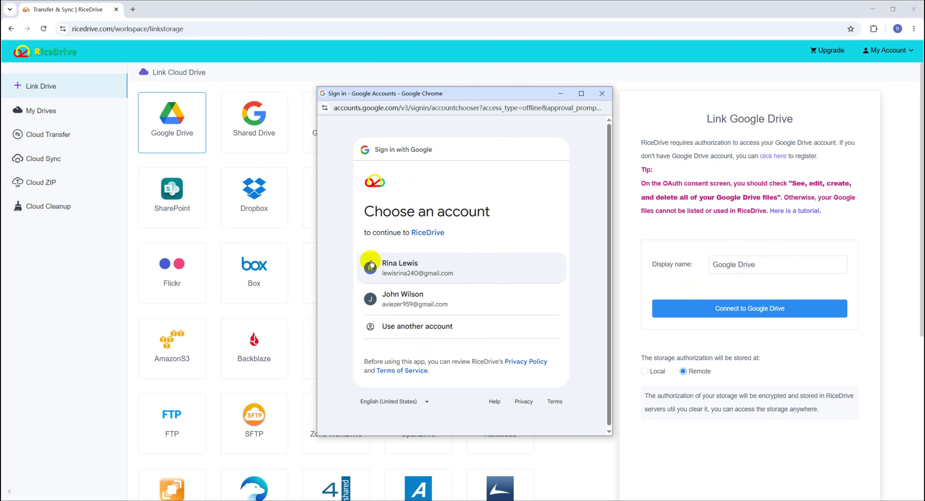
Choose the first listed Google account and allow RiceDrive to see, edit, create and delete all of its Google Drive files
click(464, 271)
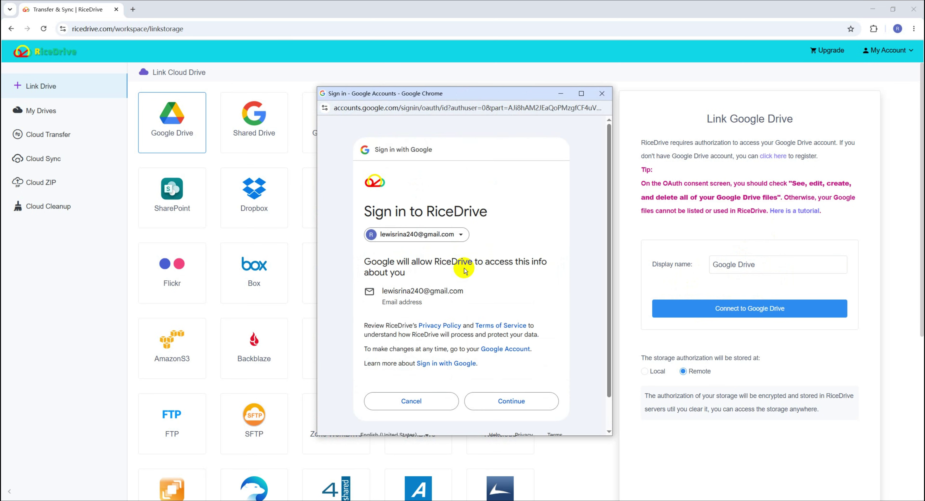
click(507, 405)
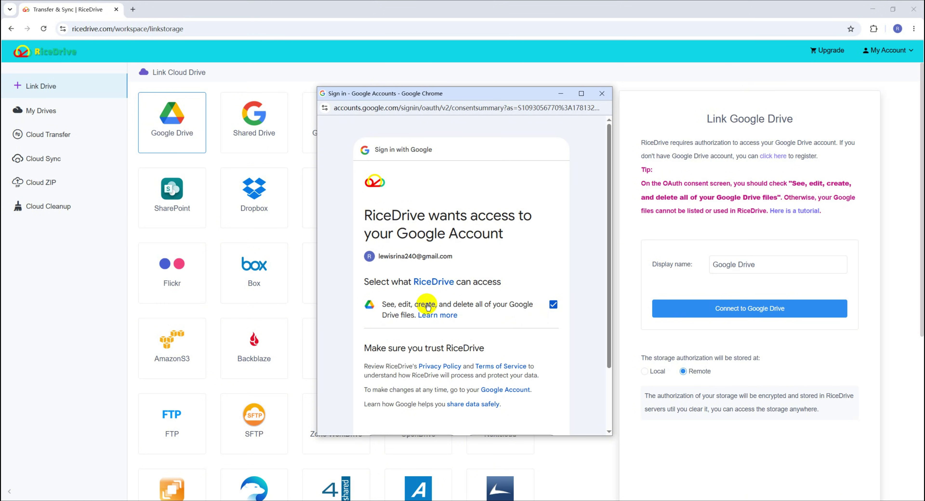
drag(609, 324, 592, 374)
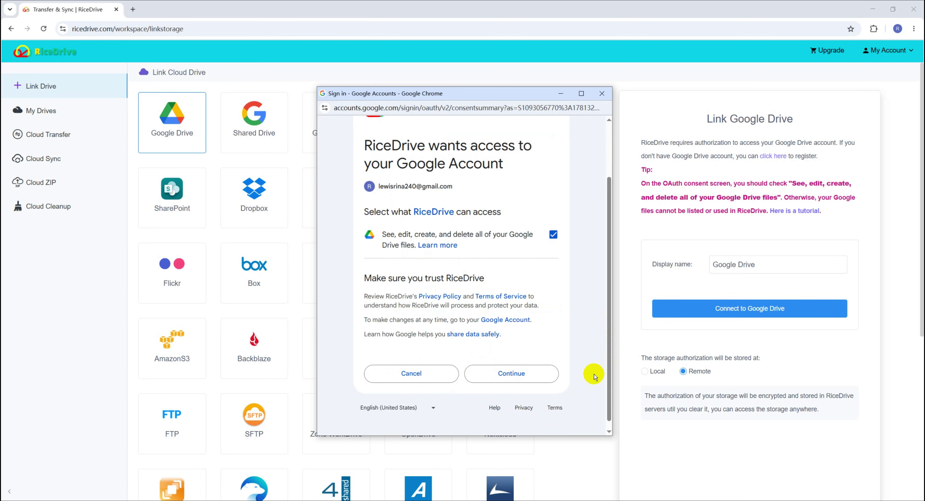
click(522, 375)
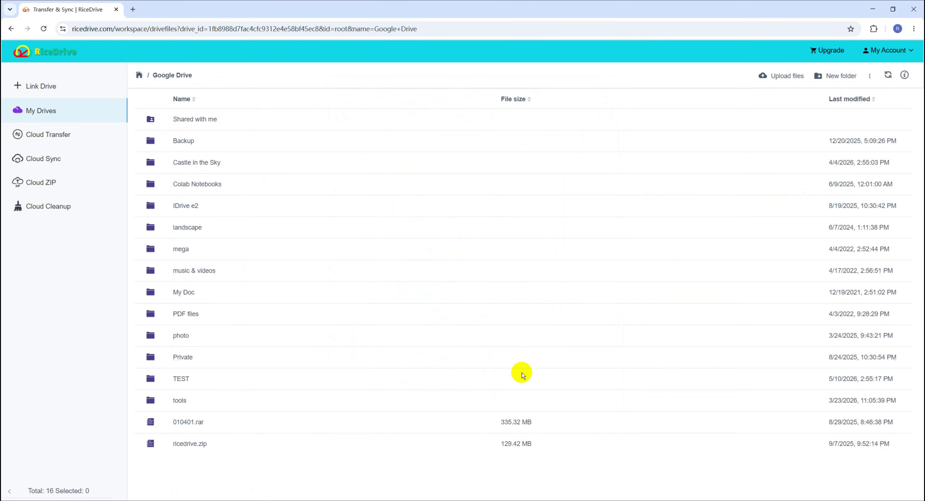
Look inside the TEST folder of Google Drive and check the drive's storage usage in the list of linked drives
click(331, 338)
click(257, 357)
double_click(204, 380)
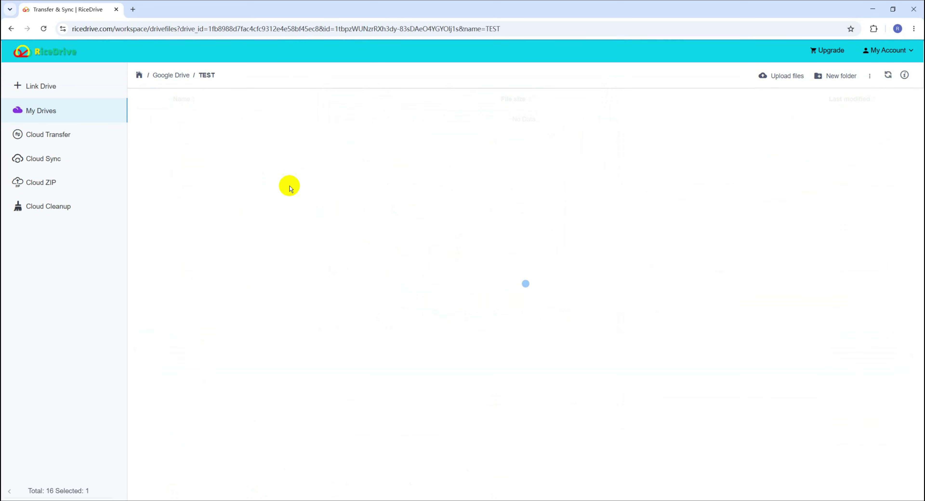
click(176, 77)
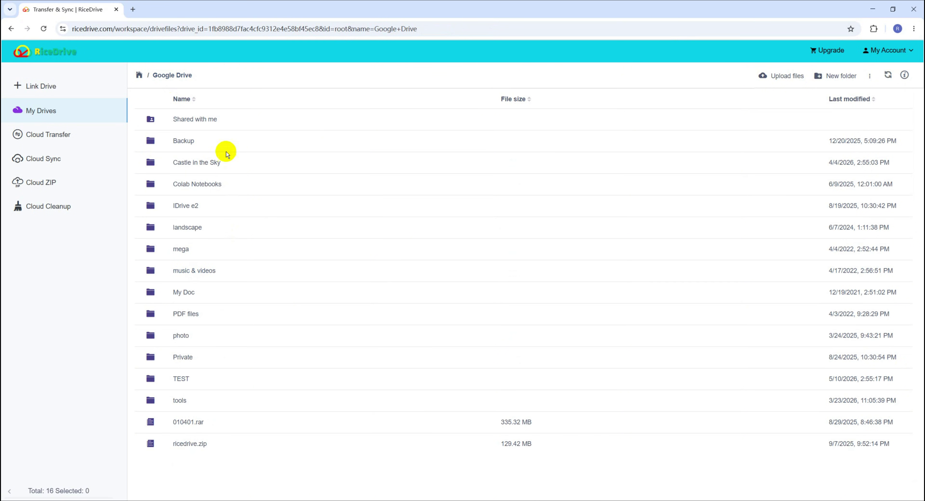
click(139, 75)
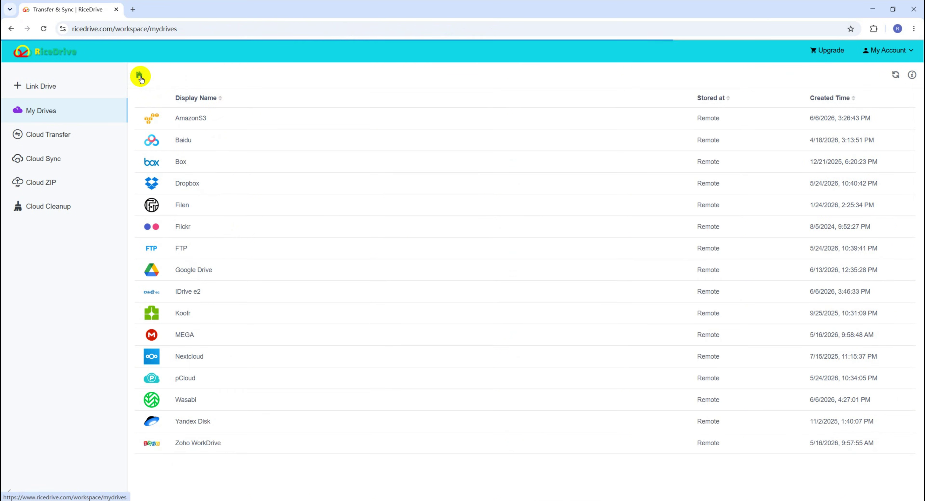
click(261, 270)
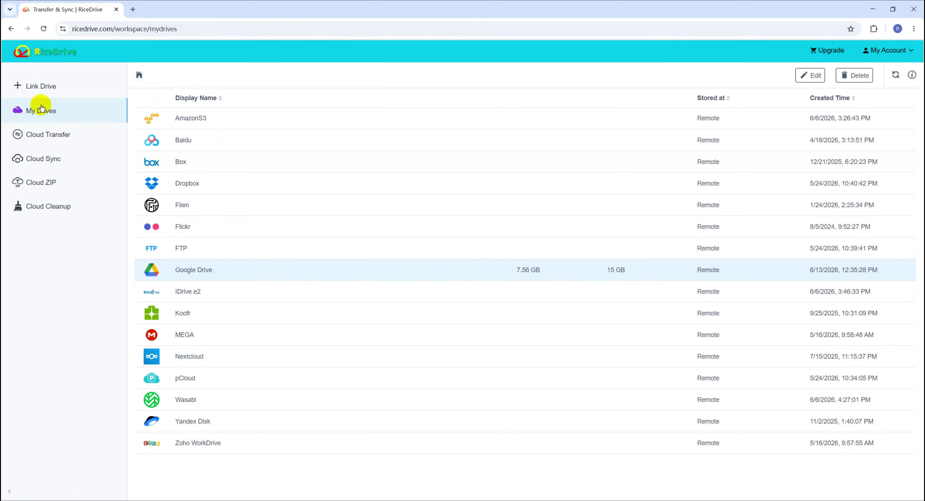
Start linking a OneDrive account under the display name OneDrive
click(34, 89)
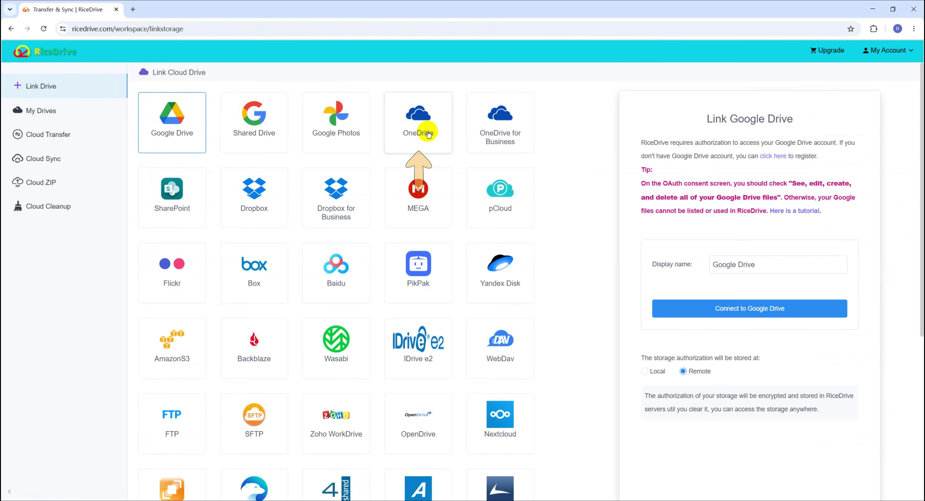
click(421, 135)
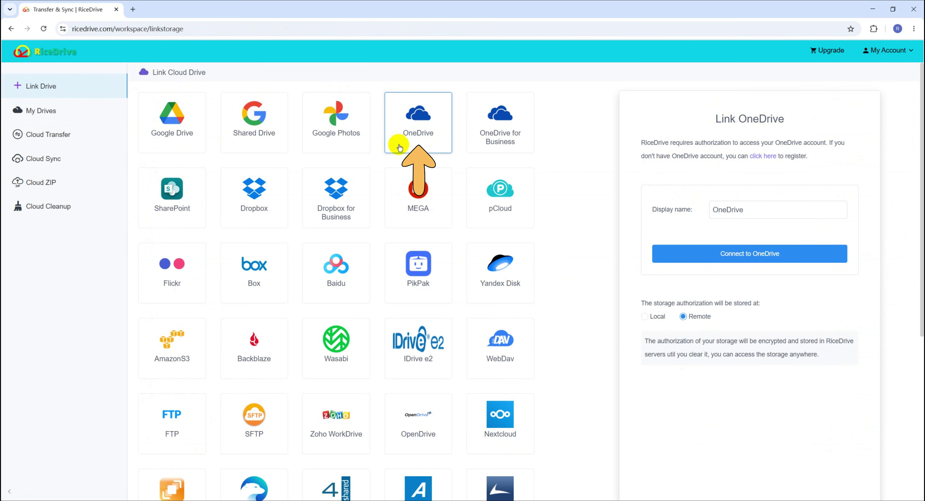
drag(720, 119, 789, 120)
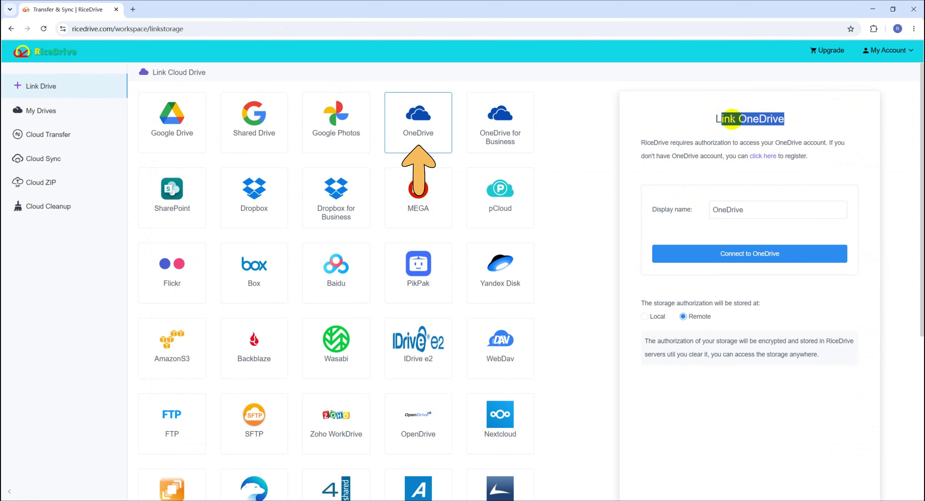
click(708, 118)
drag(698, 118, 788, 119)
click(688, 127)
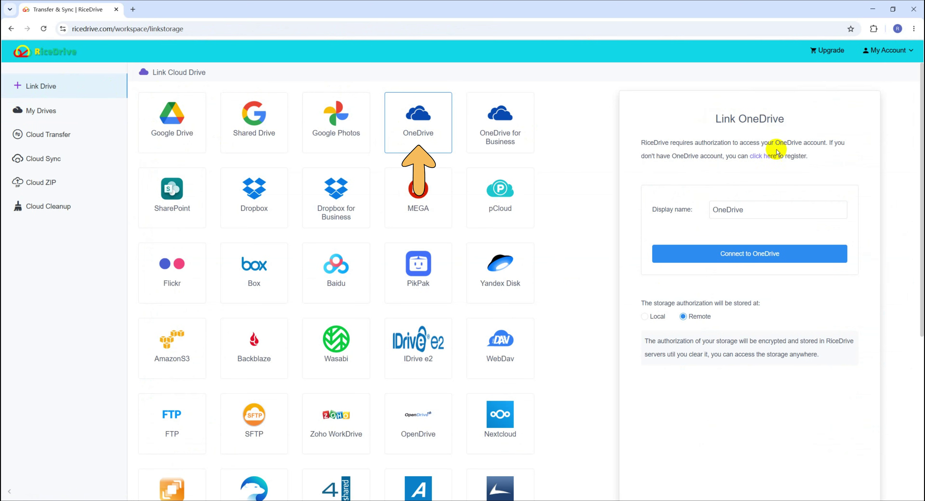
double_click(745, 207)
click(752, 205)
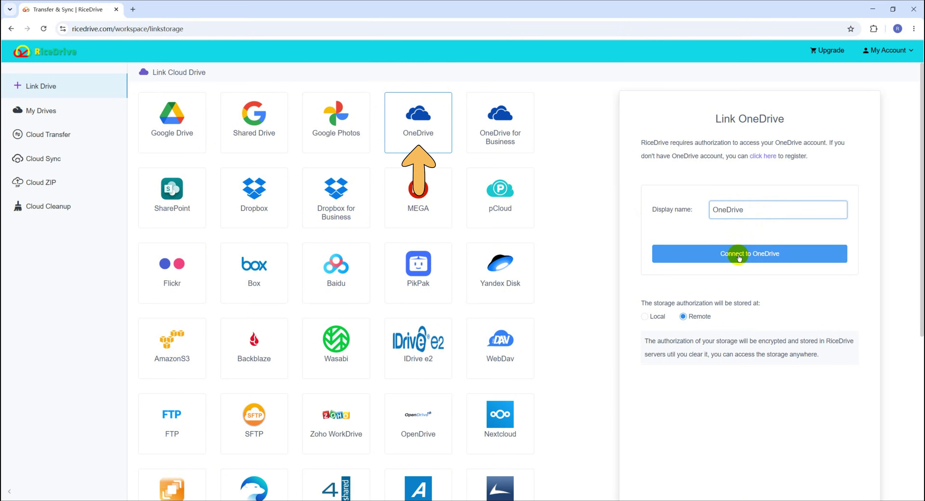
click(748, 256)
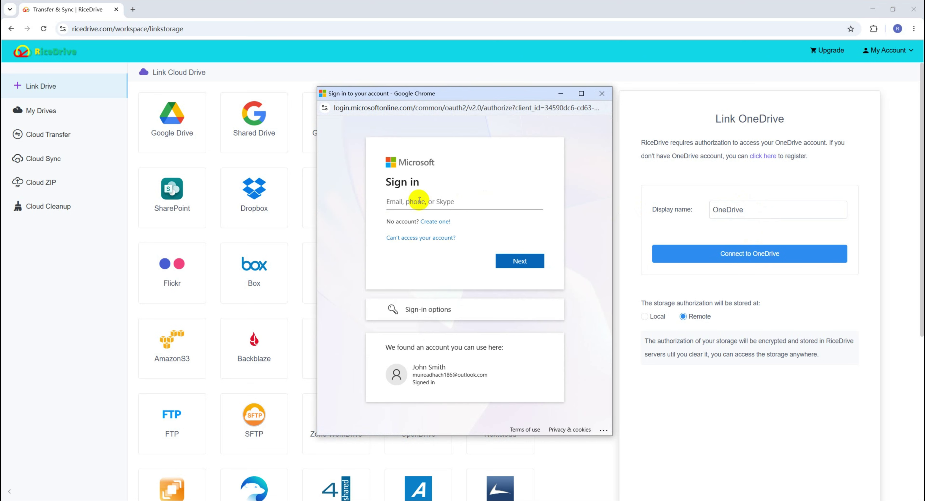
Sign in with the suggested, already signed-in Microsoft account and accept the permissions RiceDrive requests for OneDrive
click(416, 202)
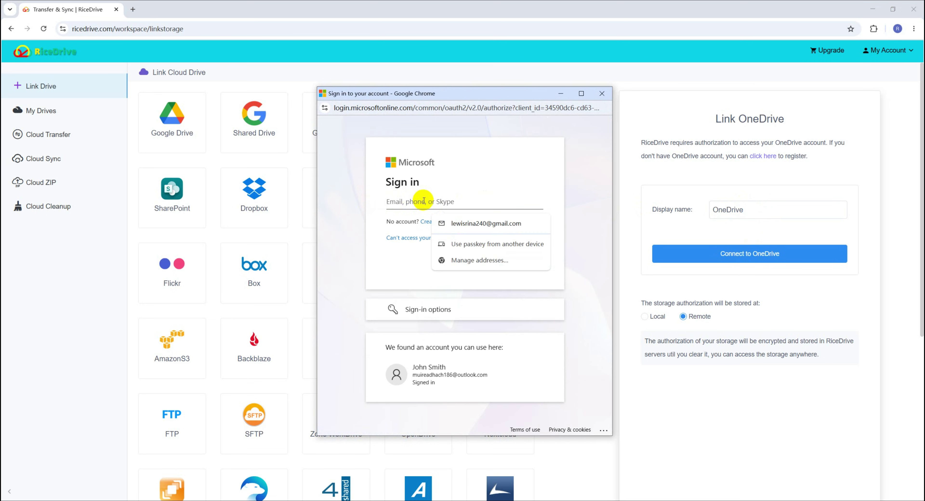
click(357, 225)
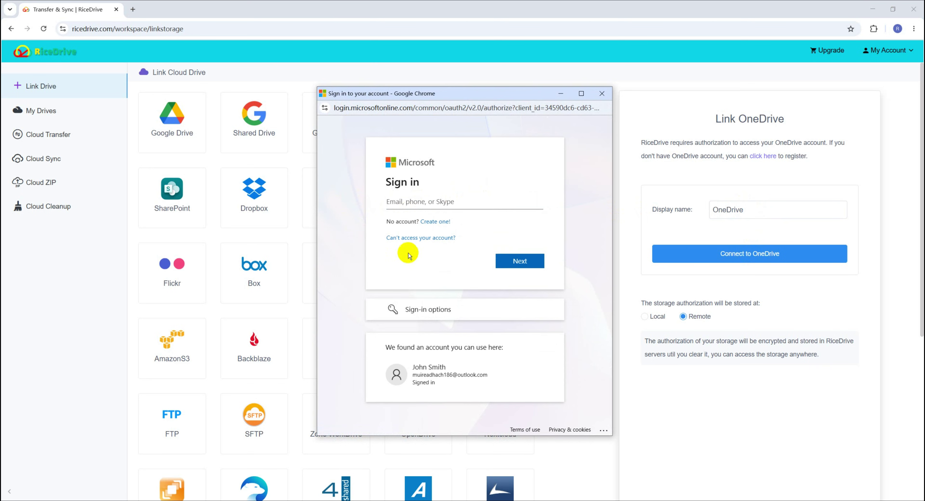
click(458, 372)
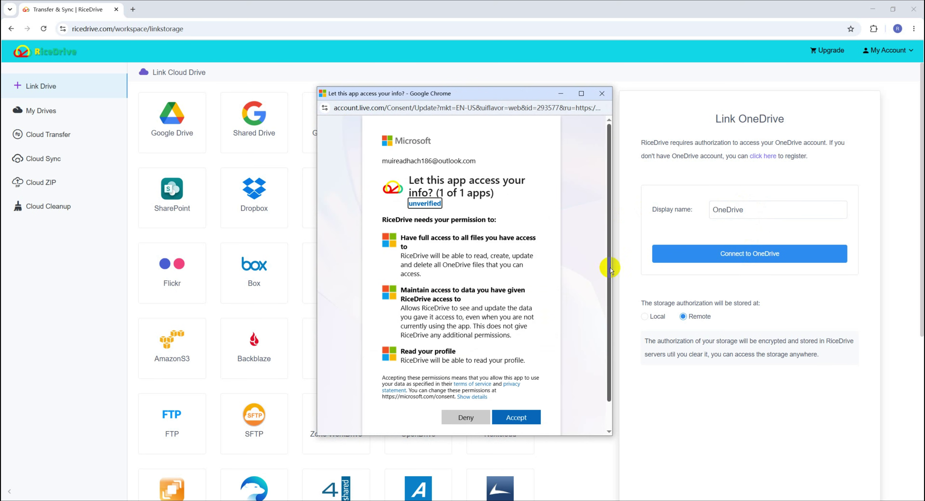
drag(608, 265, 608, 293)
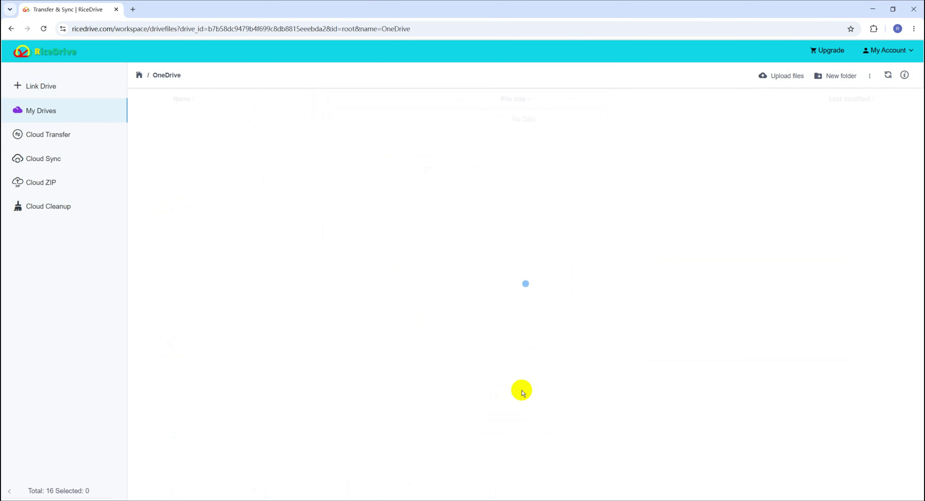
View the OneDrive root folder and check the storage usage of OneDrive and Google Drive in the list of linked drives
click(417, 319)
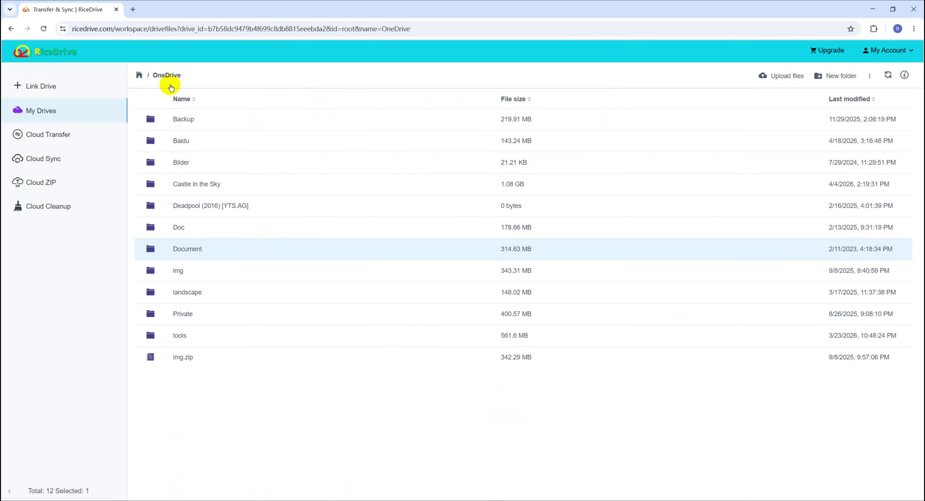
click(139, 75)
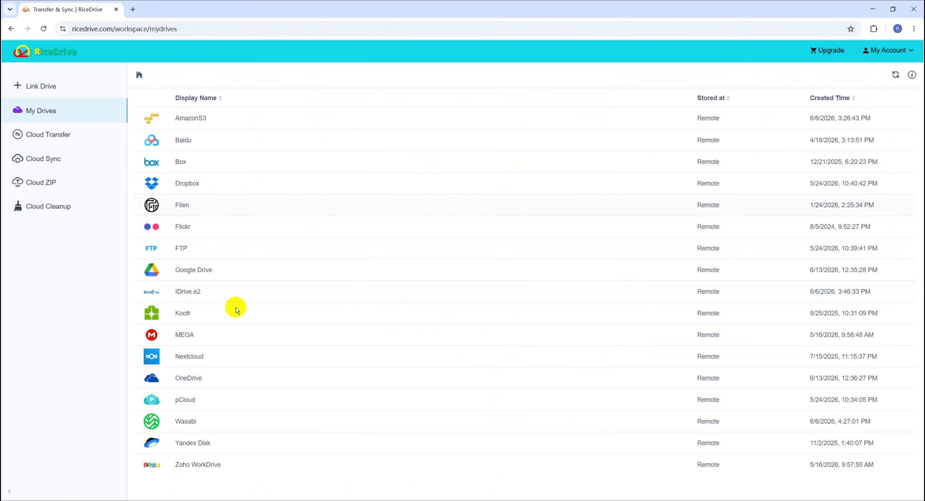
click(239, 374)
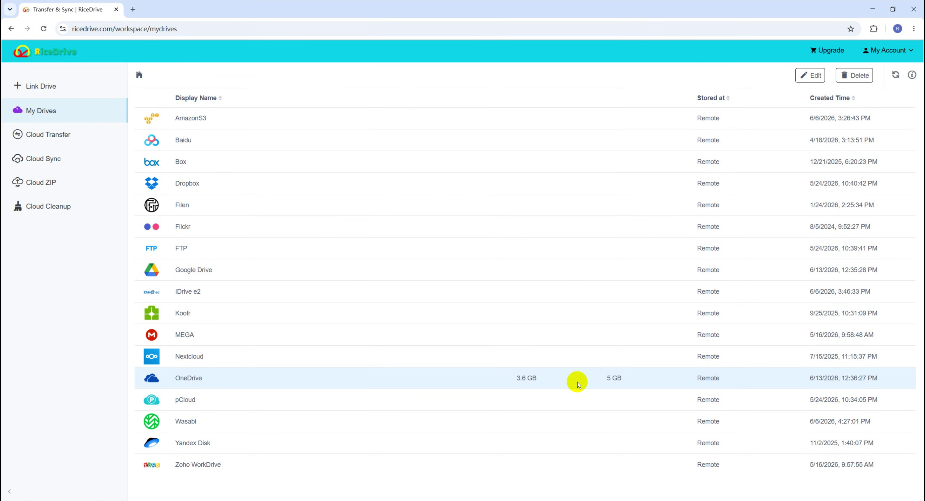
click(343, 267)
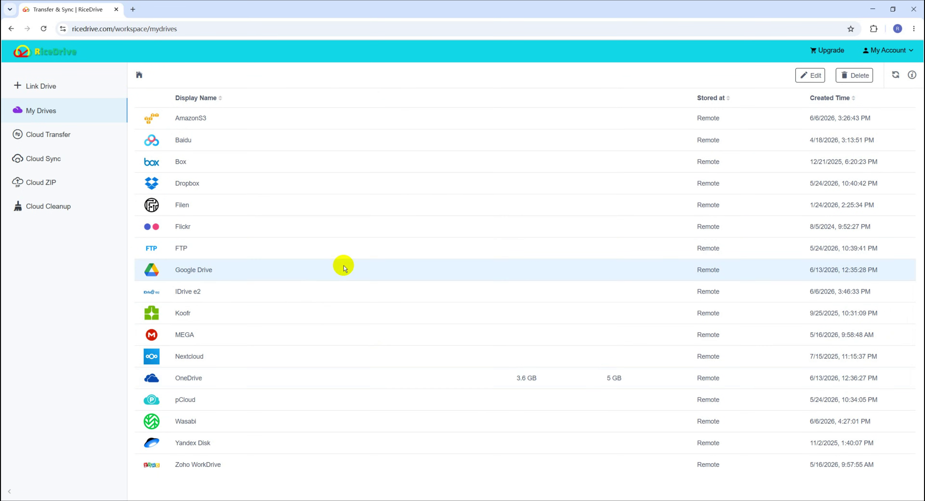
click(566, 375)
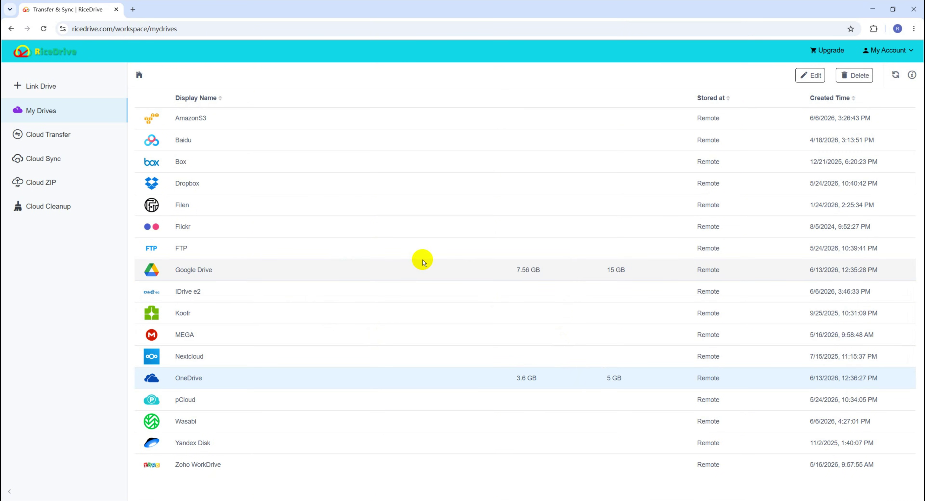
Create a new cloud transfer and set Google Drive as its source
click(48, 137)
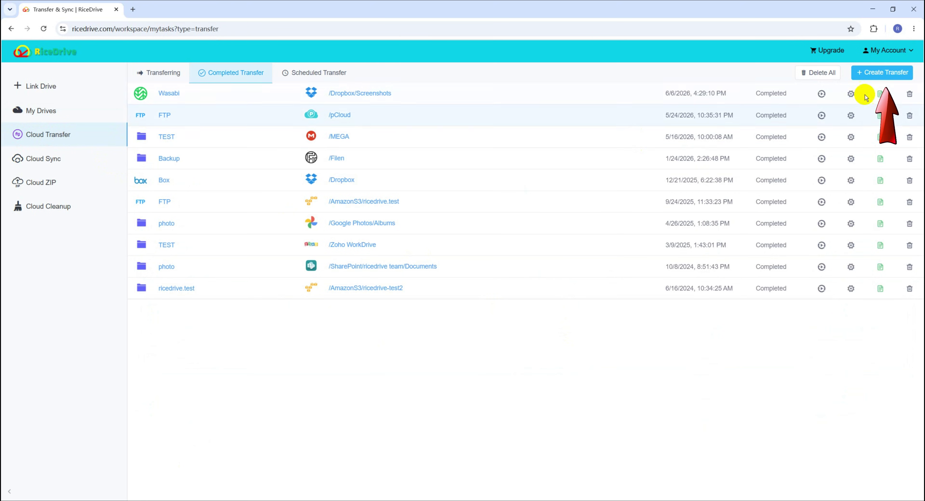
click(889, 74)
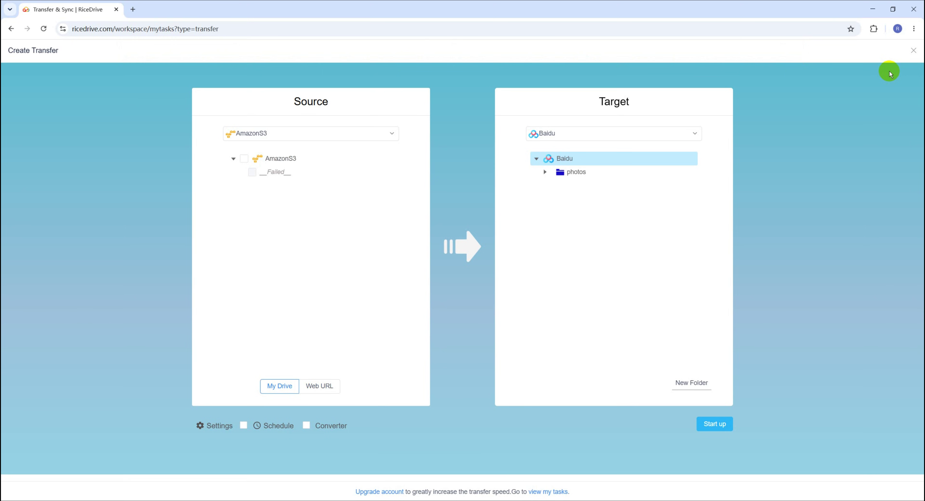
drag(292, 101, 346, 106)
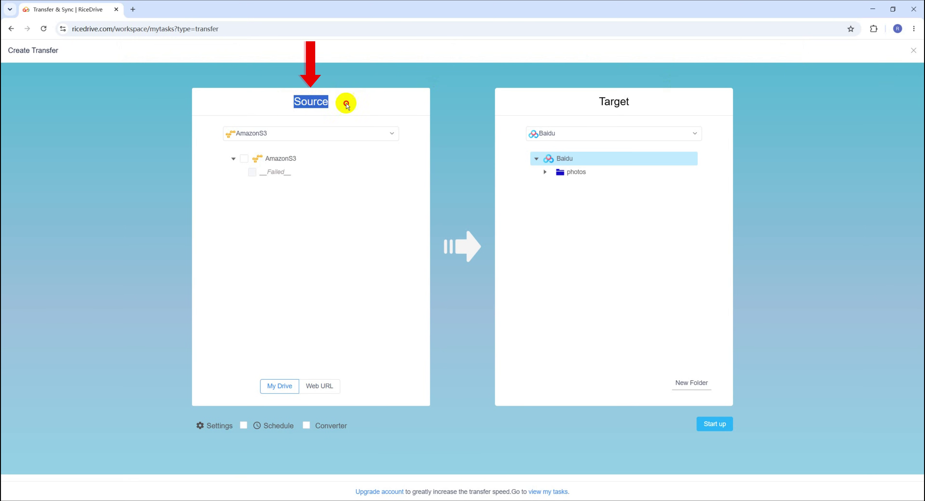
click(295, 133)
click(295, 273)
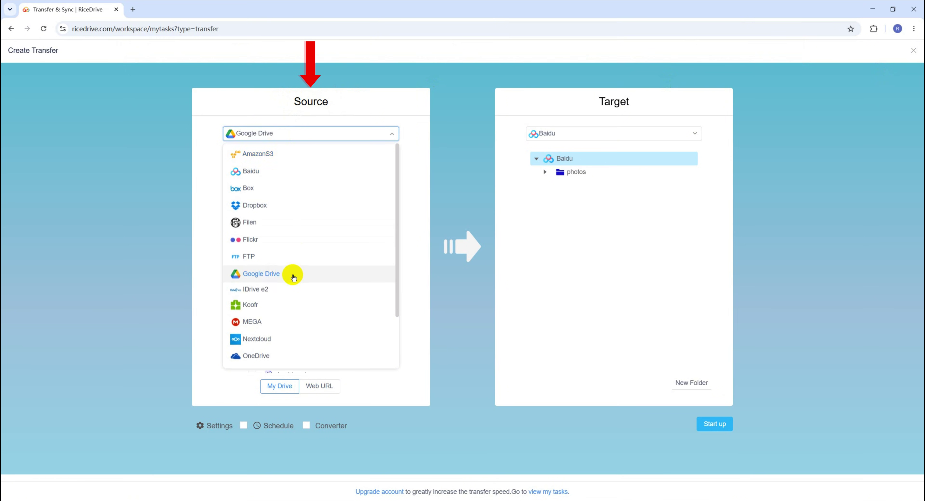
Select the TEST folder in Google Drive as the transfer source and expand it to review its files
scroll(284, 283, down, 1)
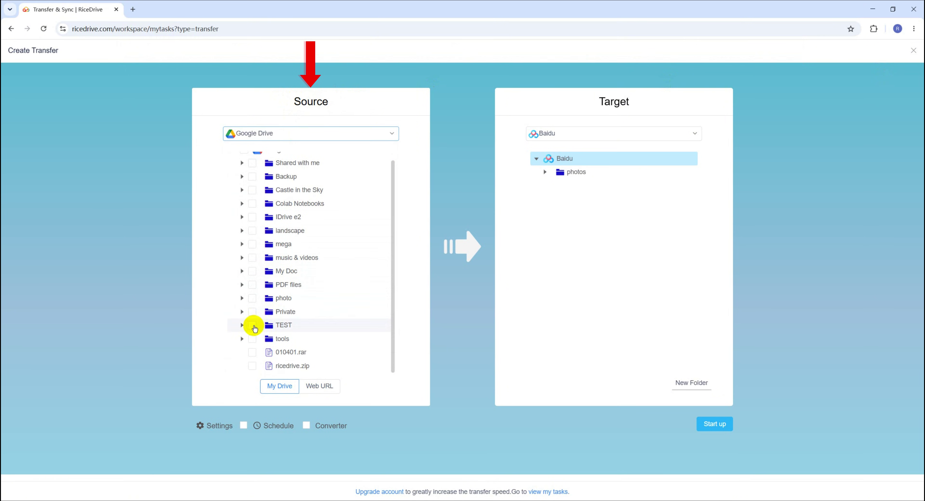
click(251, 325)
click(243, 325)
scroll(289, 313, down, 8)
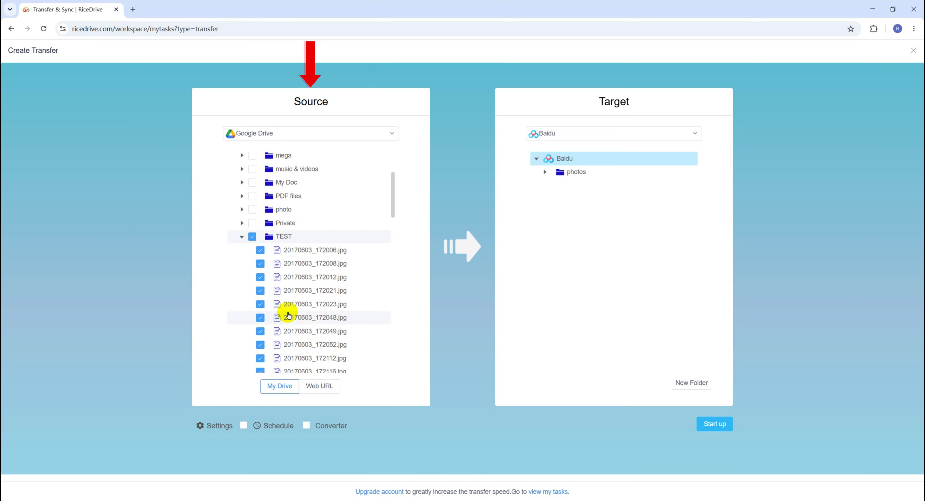
drag(392, 215, 366, 369)
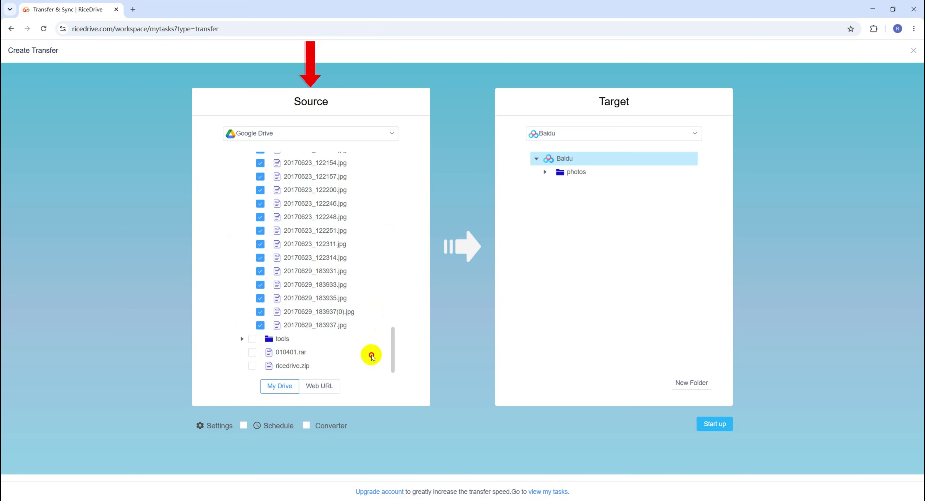
drag(372, 356, 382, 175)
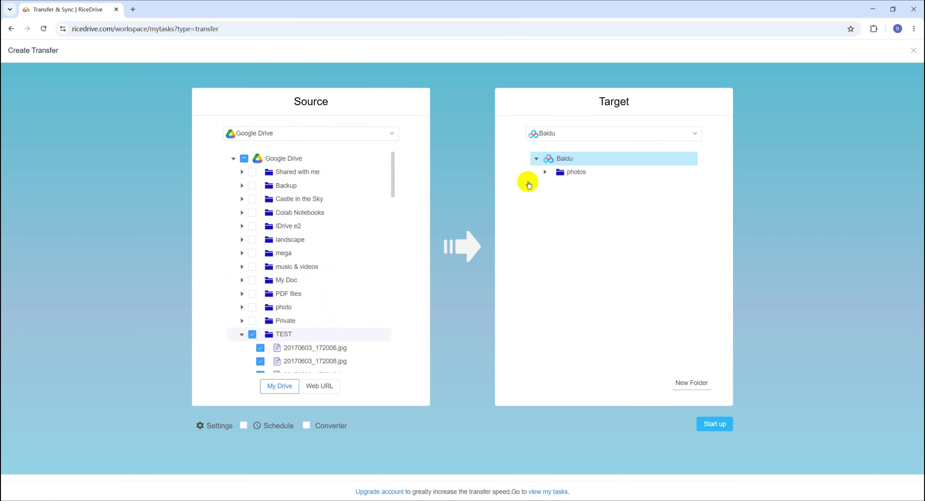
Set OneDrive as the target drive of the transfer, keeping its root folder as the destination
double_click(602, 102)
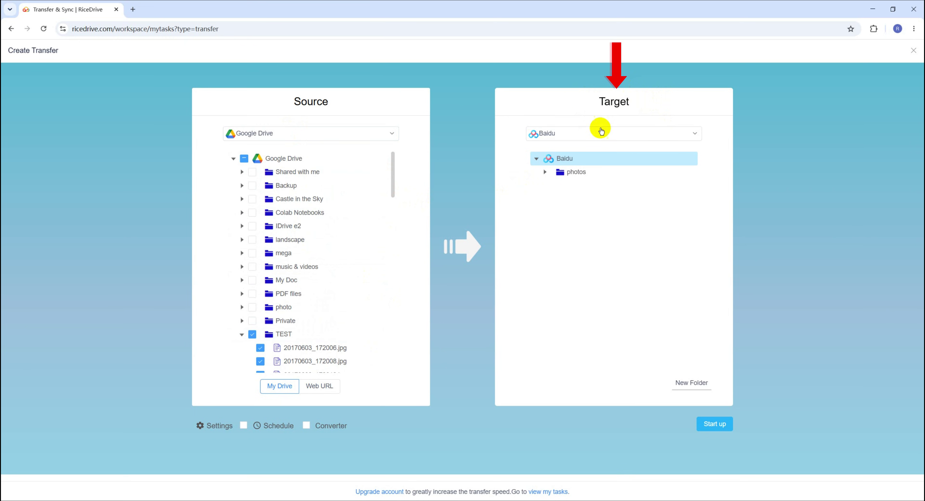
click(606, 134)
scroll(565, 261, down, 2)
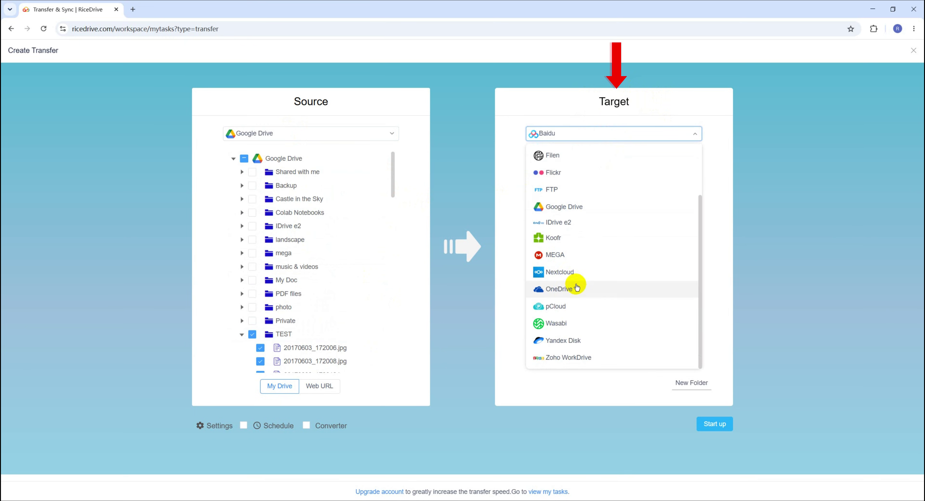
click(574, 284)
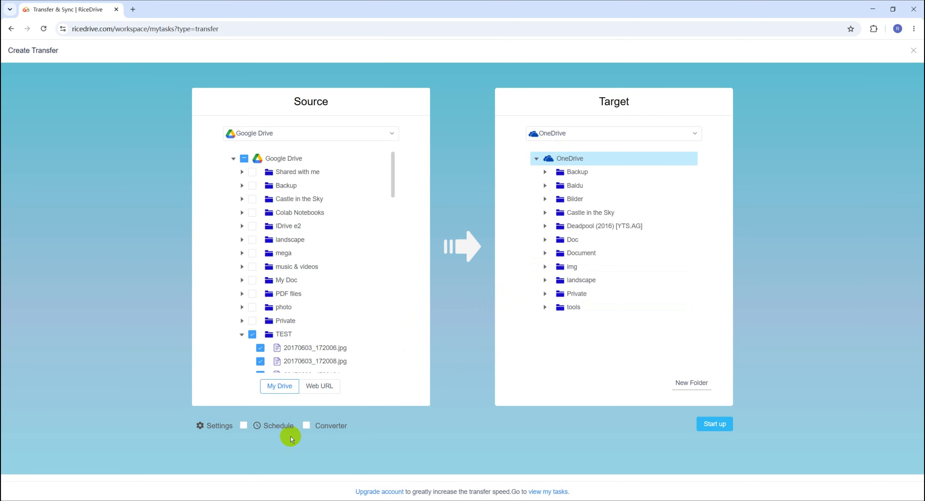
Review the transfer settings, including the available actions for files that already exist, and close them without changes
click(201, 426)
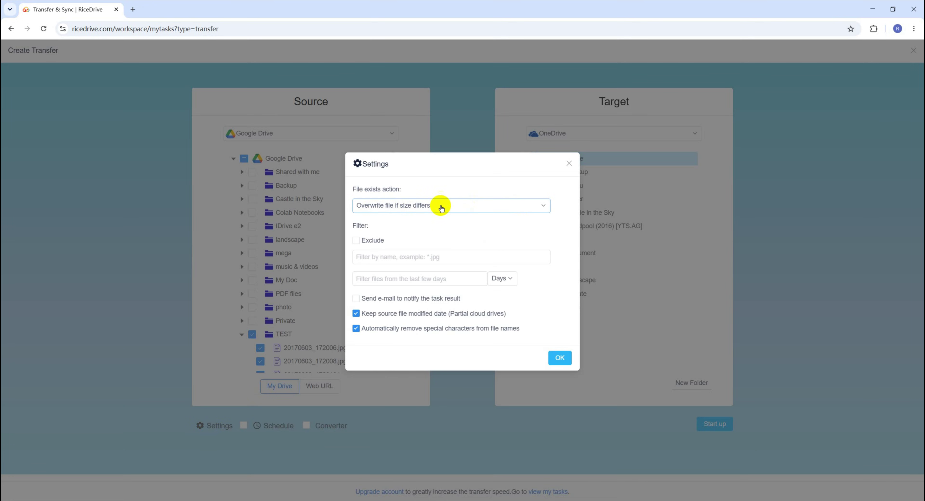
click(482, 205)
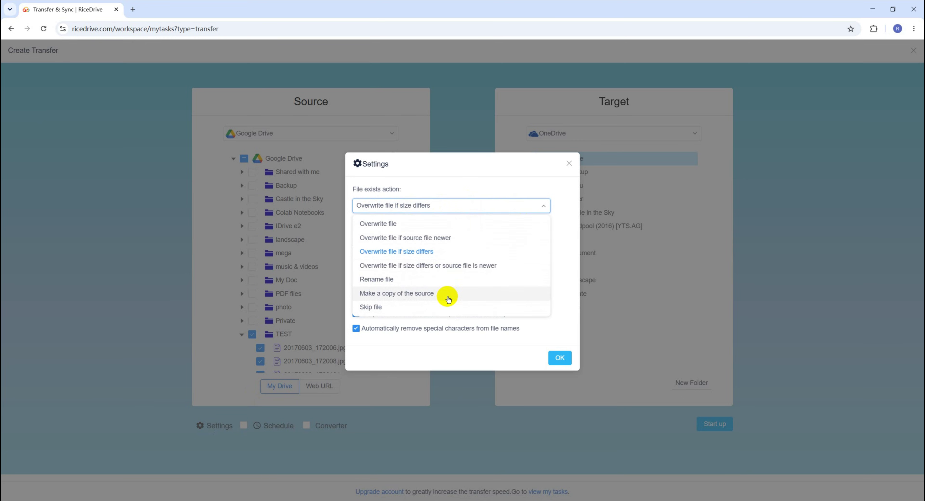
click(461, 185)
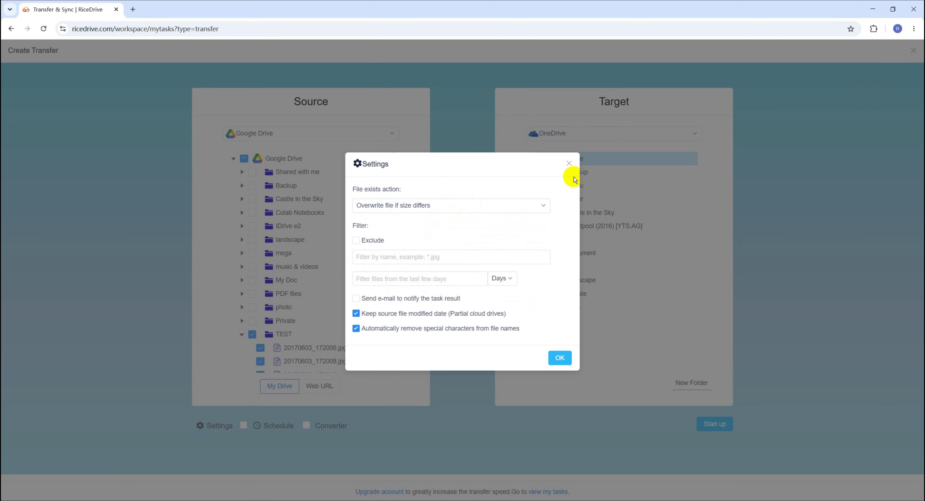
click(569, 164)
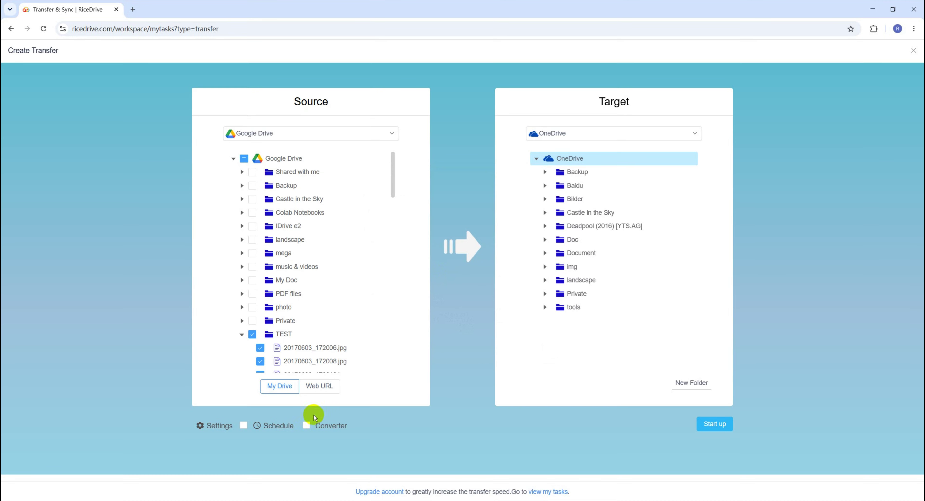
Review the Daily and Weekly repeat options of the transfer schedule and close it without applying a schedule
click(278, 428)
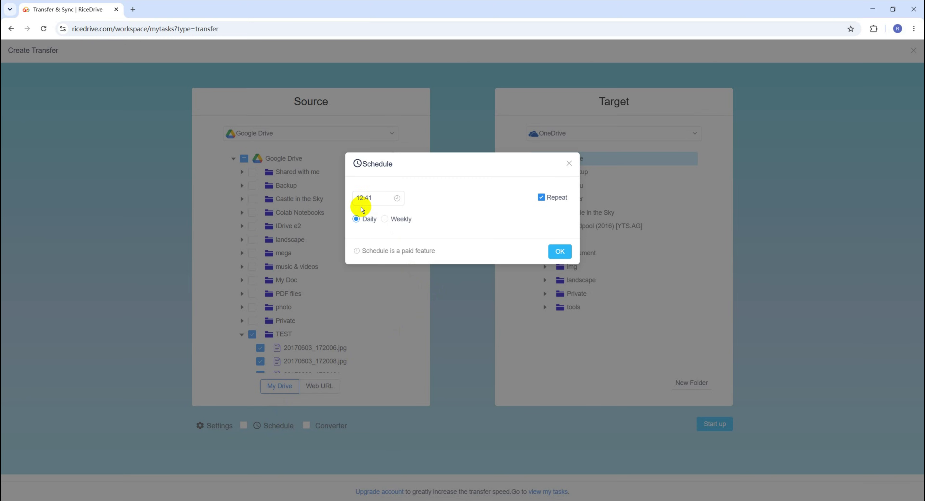
click(384, 220)
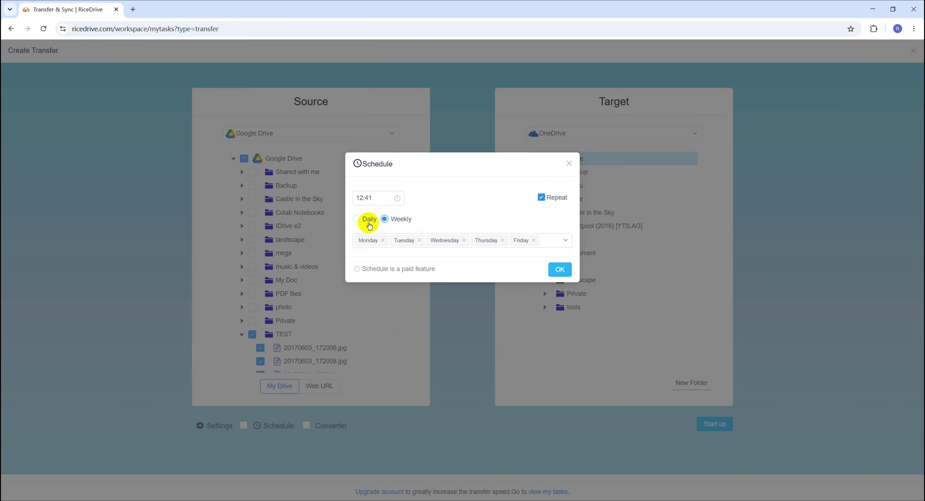
click(356, 219)
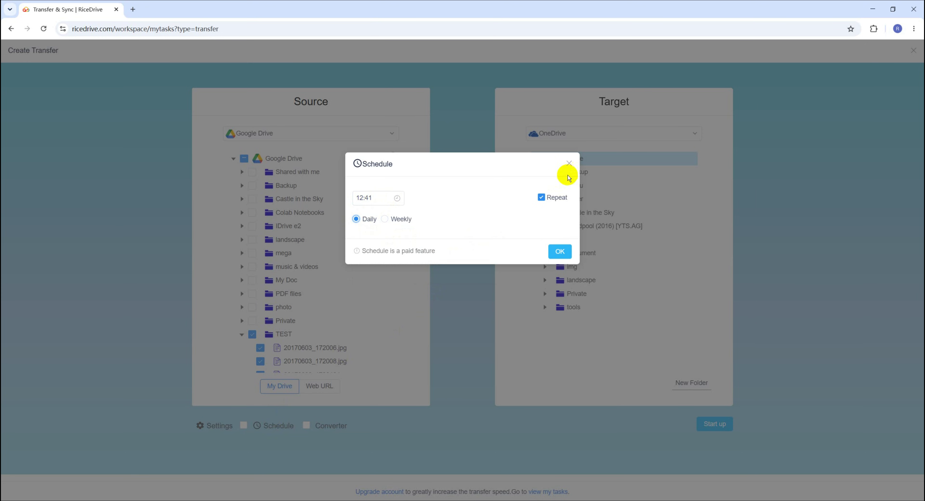
click(569, 164)
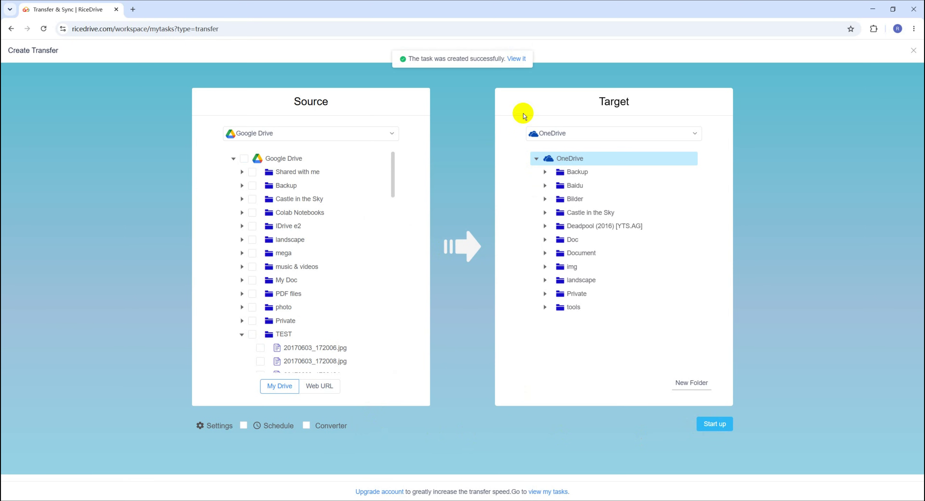
View the created task, find the TEST to OneDrive entry among the completed transfers, and examine its task log
click(521, 60)
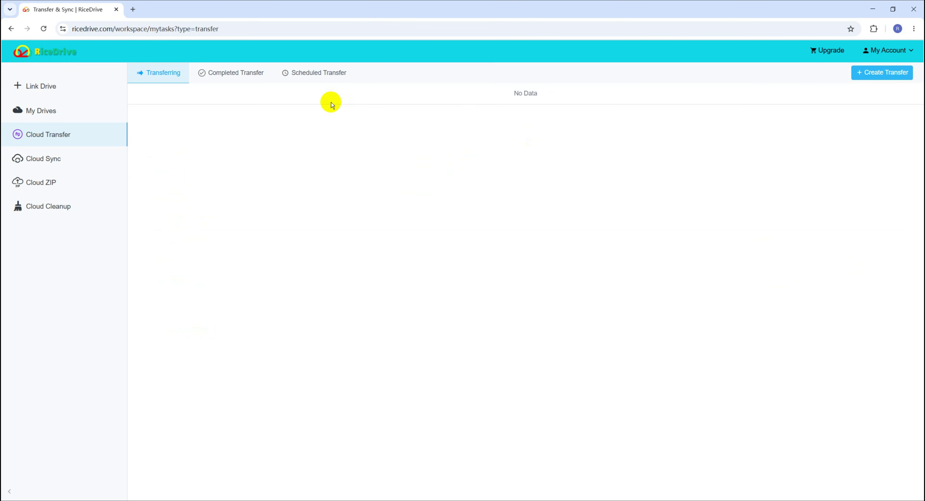
click(244, 77)
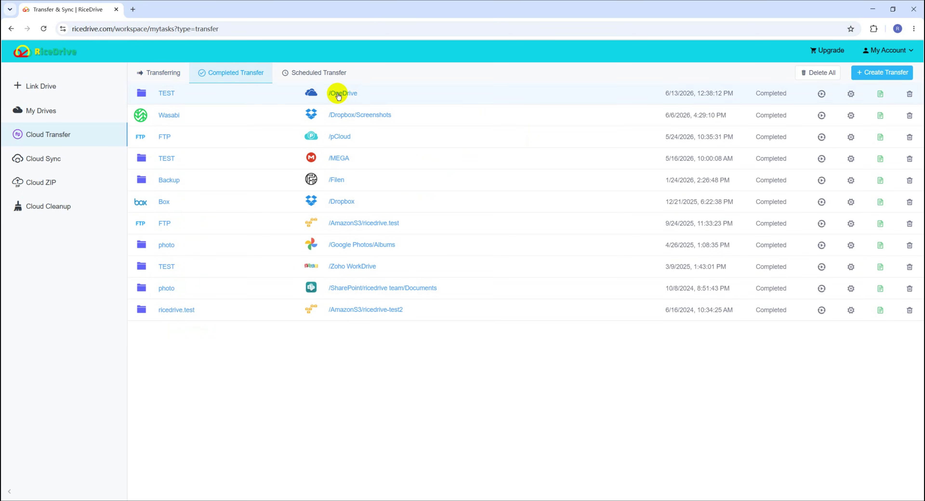
click(880, 94)
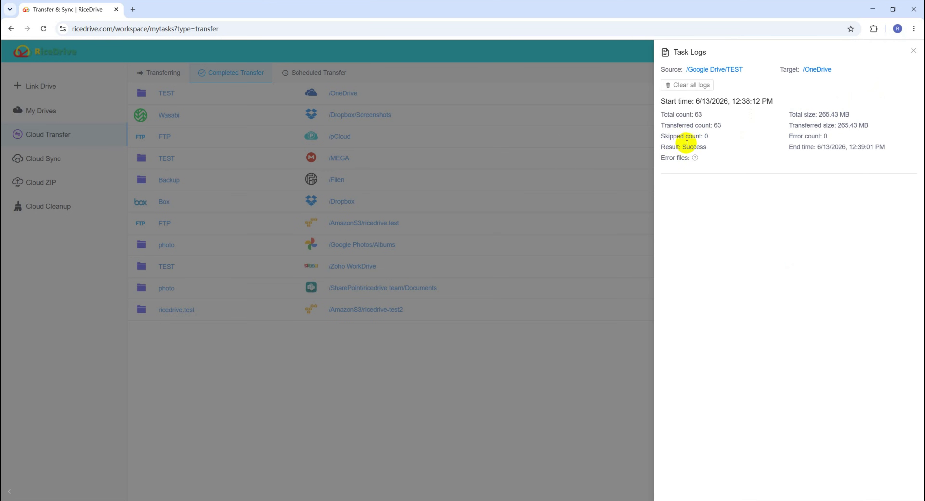
double_click(686, 145)
click(665, 177)
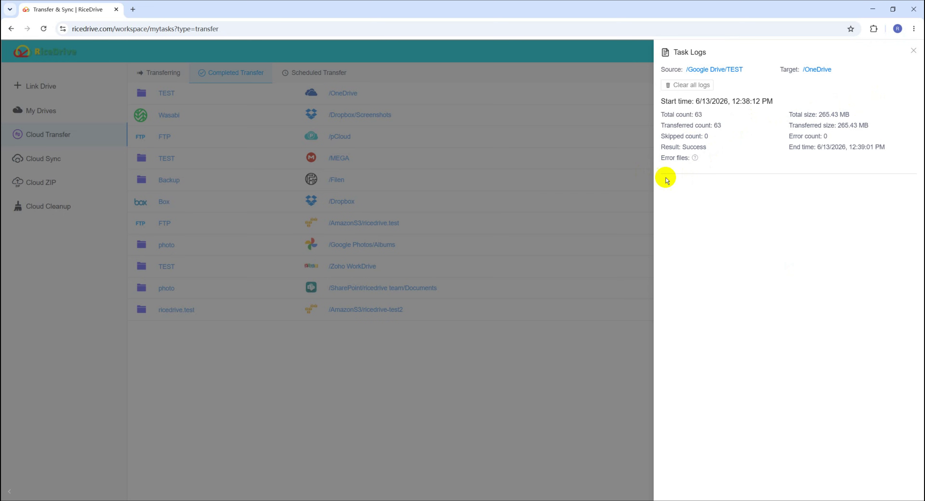
click(913, 52)
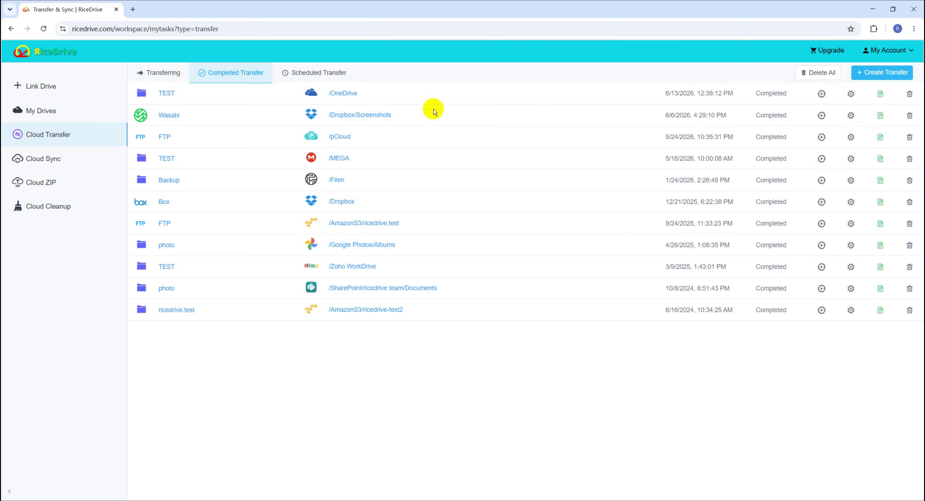
Open the completed transfer's OneDrive target and inspect the files inside its TEST folder
click(344, 94)
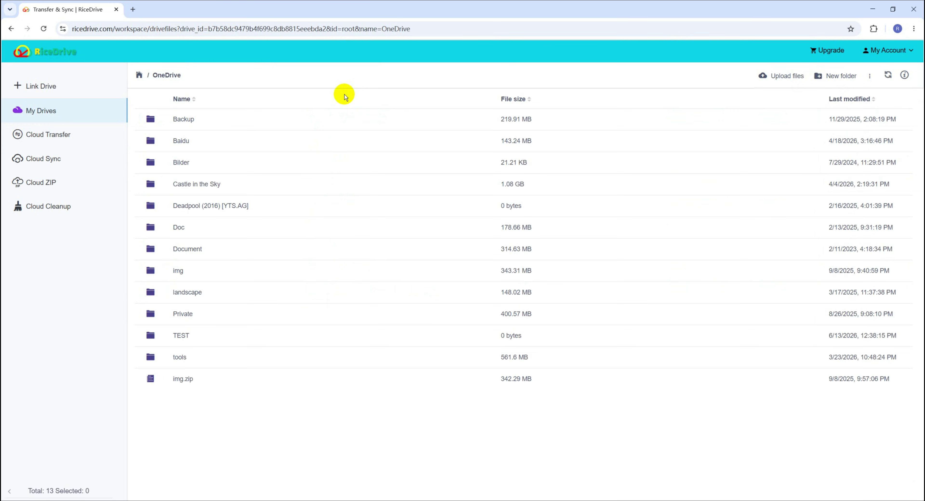
click(212, 336)
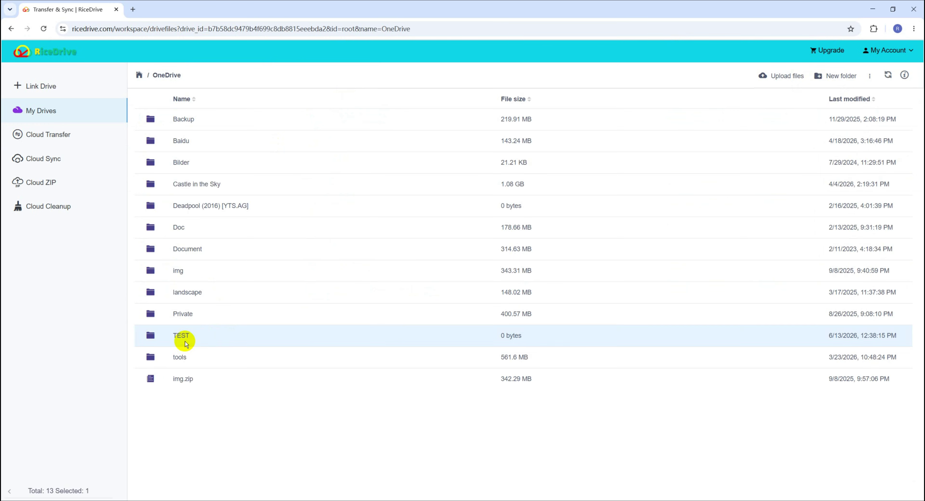
double_click(231, 340)
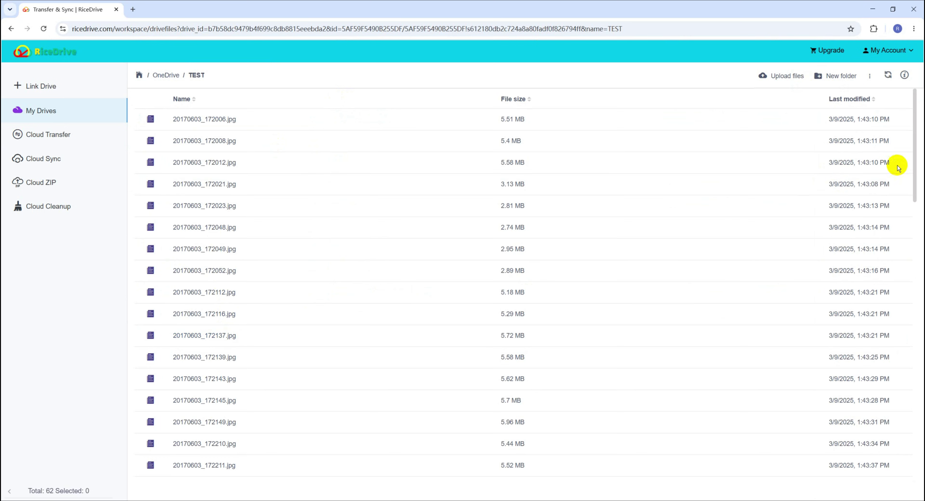
drag(914, 163, 892, 136)
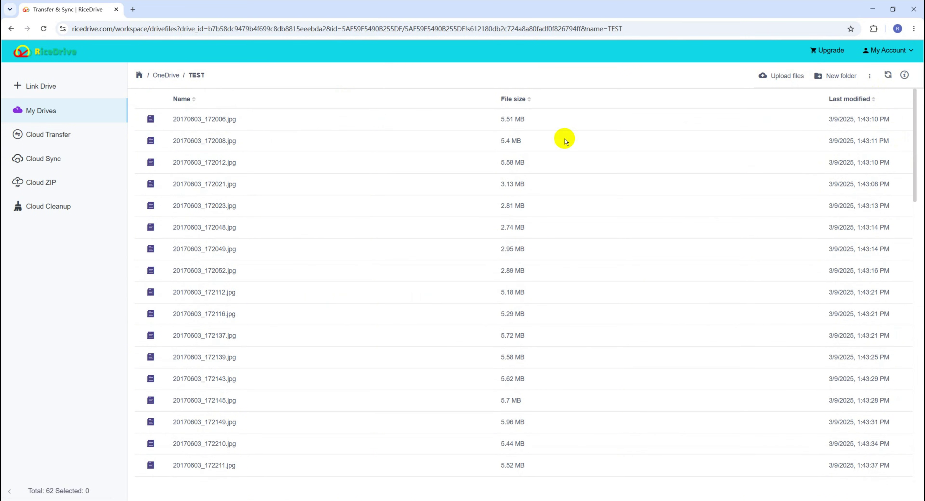
Go back to the OneDrive root, select the TEST folder, and return to the list of linked drives
click(168, 76)
click(205, 333)
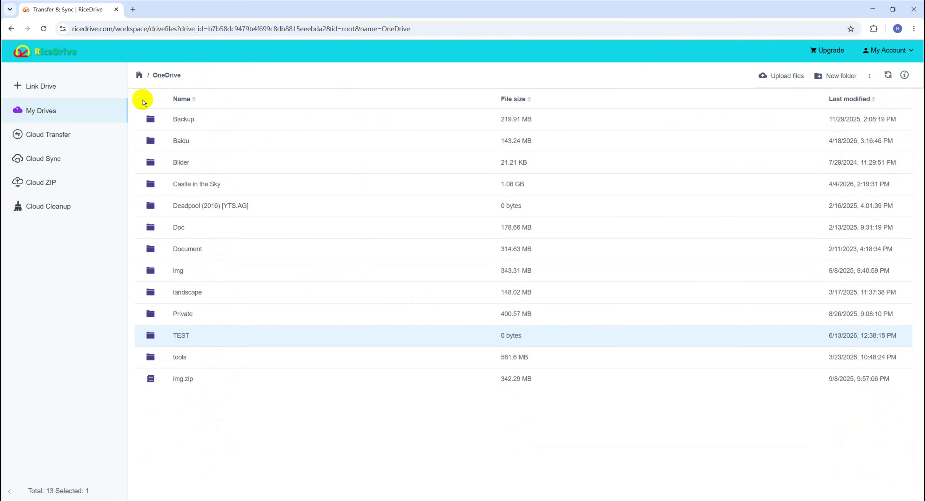
click(140, 77)
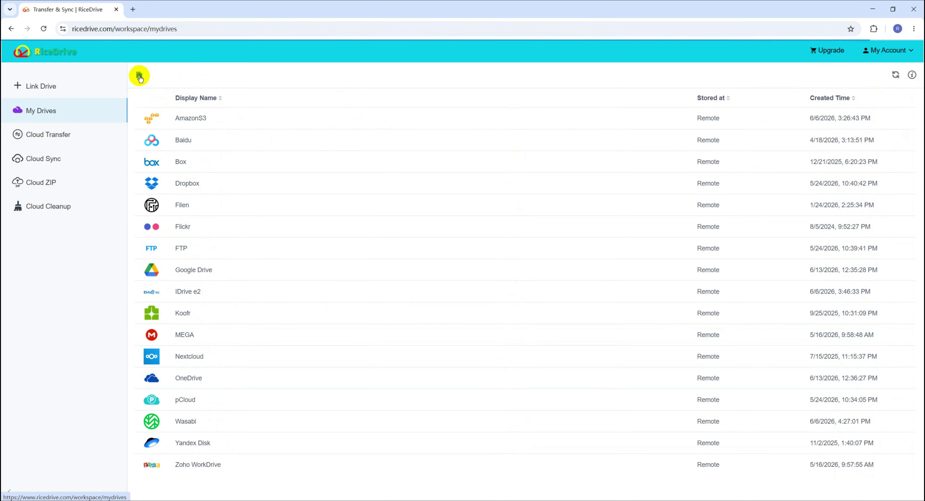